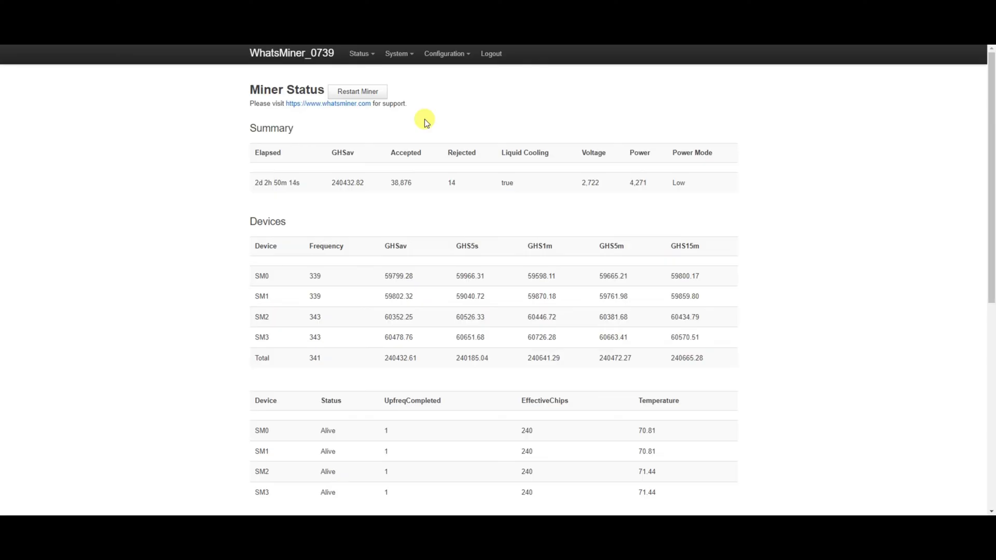
Open the status pages to view the M66S_VK40 overview and firmware version 20240329
{"action": "left_click", "coordinate": [360, 53]}
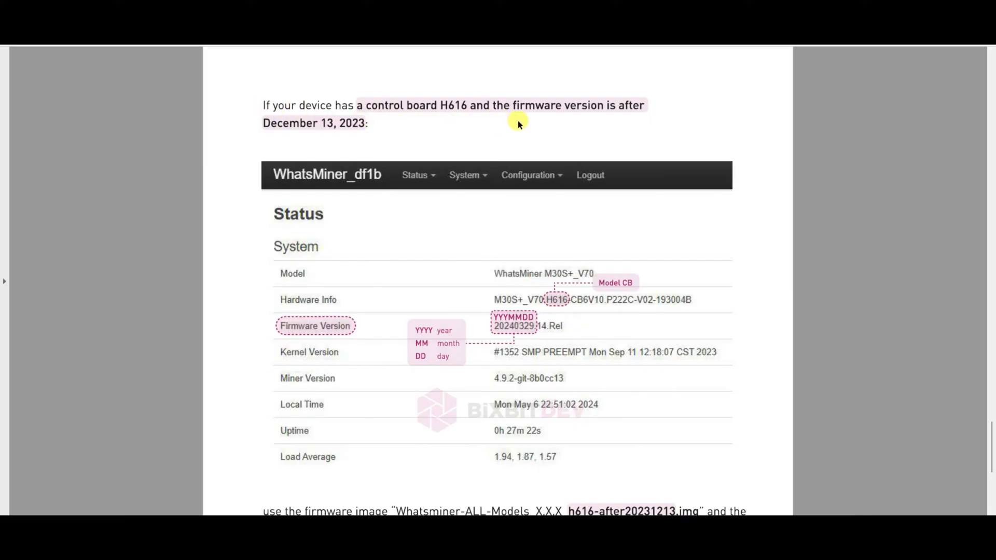
{"action": "scroll", "coordinate": [583, 200], "scroll_direction": "down", "scroll_amount": 1}
{"action": "scroll", "coordinate": [583, 200], "scroll_direction": "down", "scroll_amount": 2}
{"action": "scroll", "coordinate": [573, 201], "scroll_direction": "down", "scroll_amount": 3}
{"action": "scroll", "coordinate": [506, 204], "scroll_direction": "down", "scroll_amount": 1}
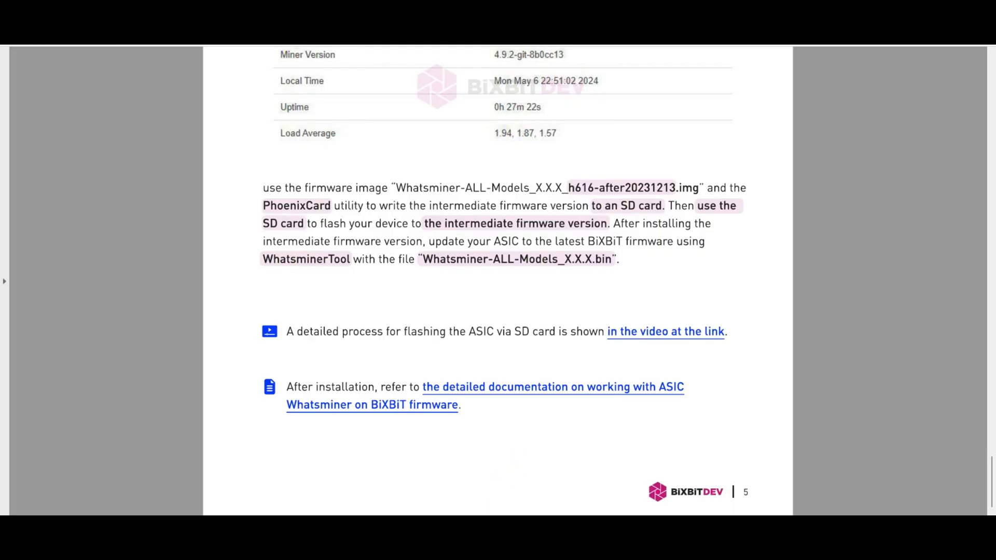
Select the PhoenixCard_V427 folder and the h616-after20231213.img firmware image
{"action": "left_click", "coordinate": [373, 330]}
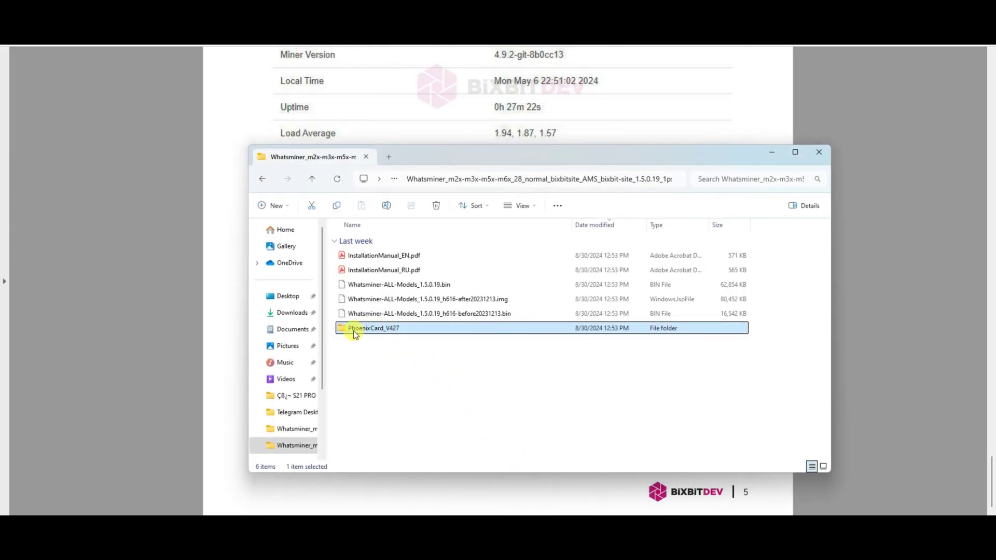
{"action": "left_click", "coordinate": [418, 300]}
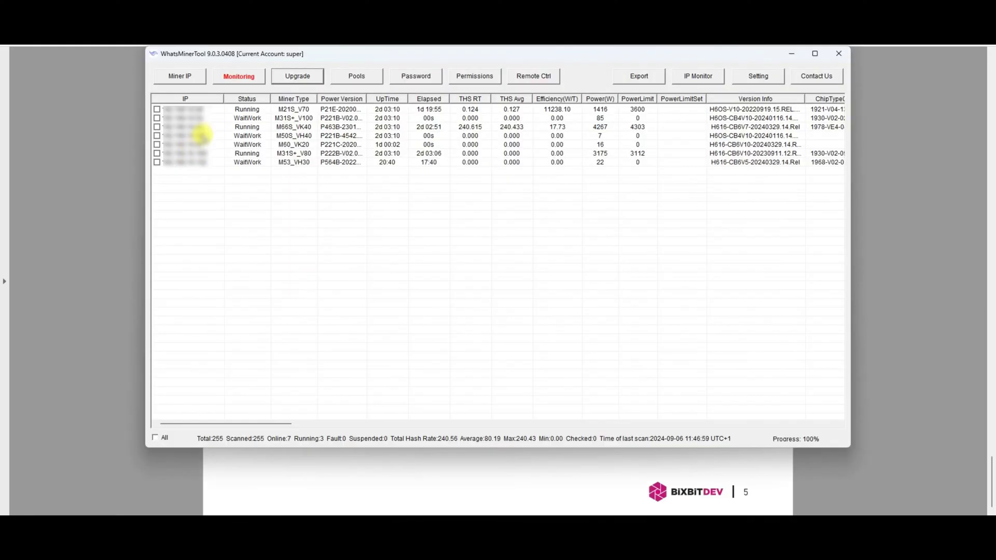
Tick the M66S_VK40 row and choose Whatsminer-ALL-Models_1.5.0.19.bin as its upgrade file
{"action": "left_click", "coordinate": [157, 127]}
{"action": "left_click", "coordinate": [298, 78]}
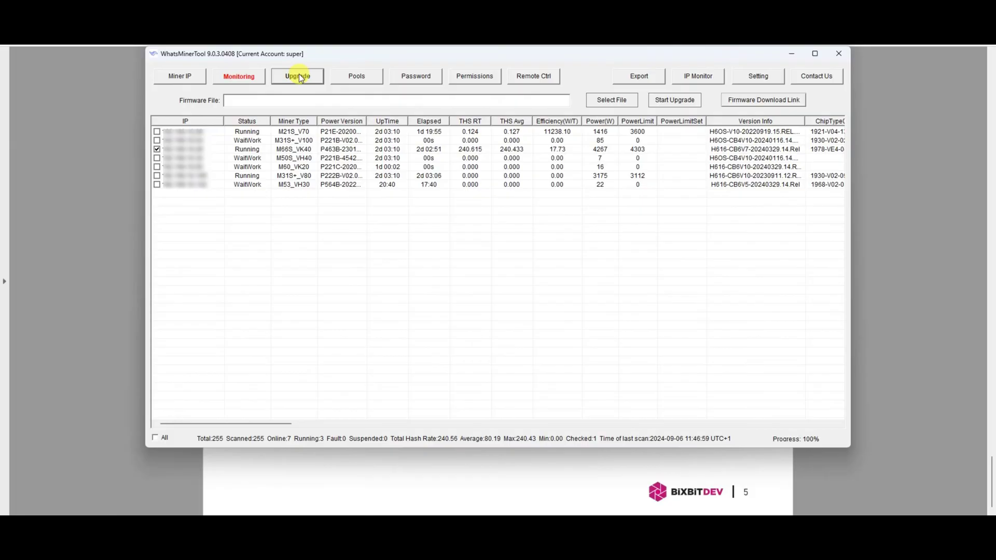
{"action": "left_click", "coordinate": [612, 100]}
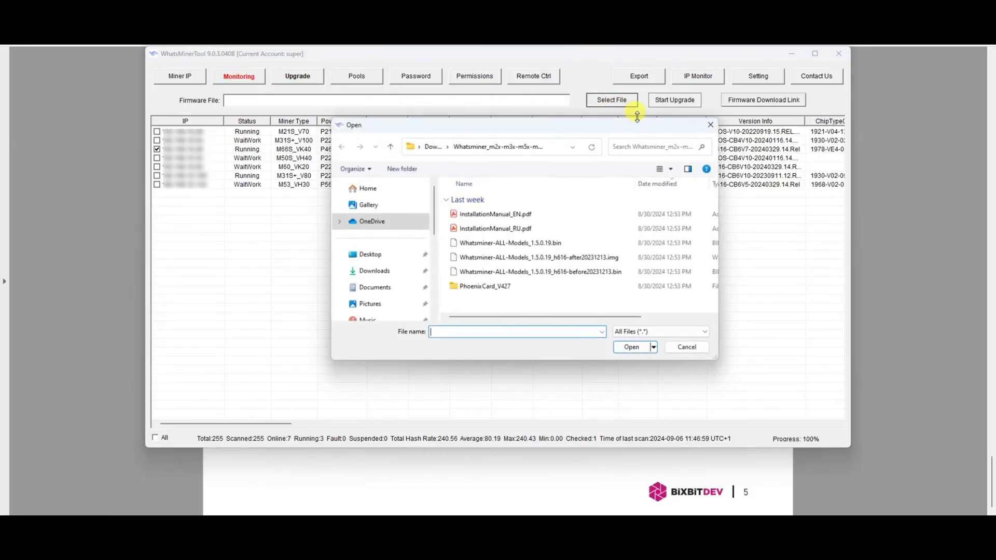
{"action": "left_click", "coordinate": [507, 243]}
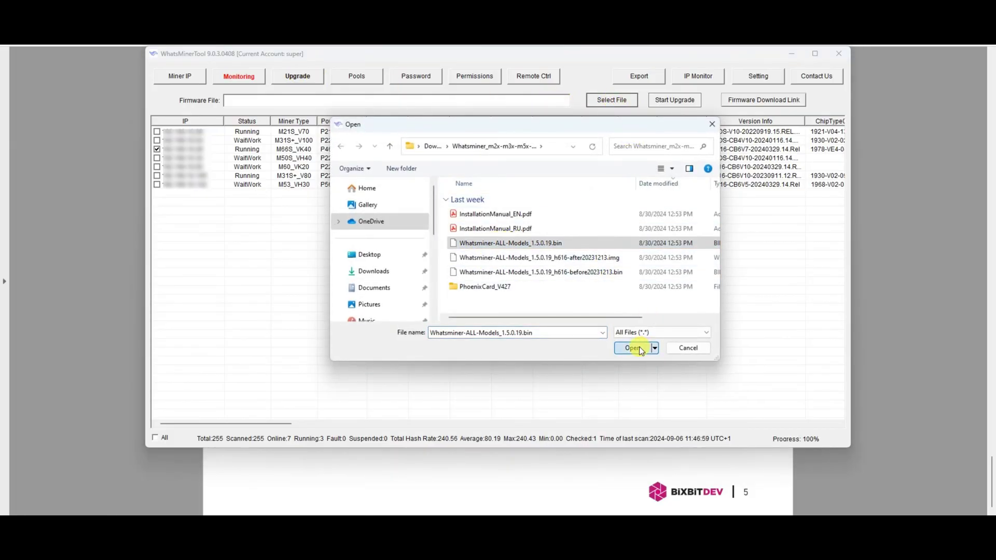
{"action": "left_click", "coordinate": [632, 348]}
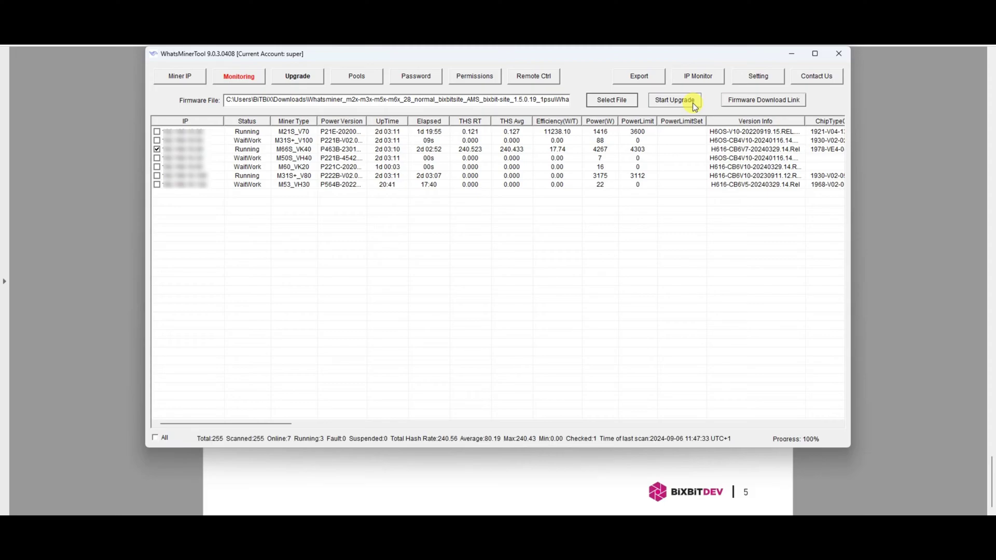
{"action": "mouse_move", "coordinate": [326, 55]}
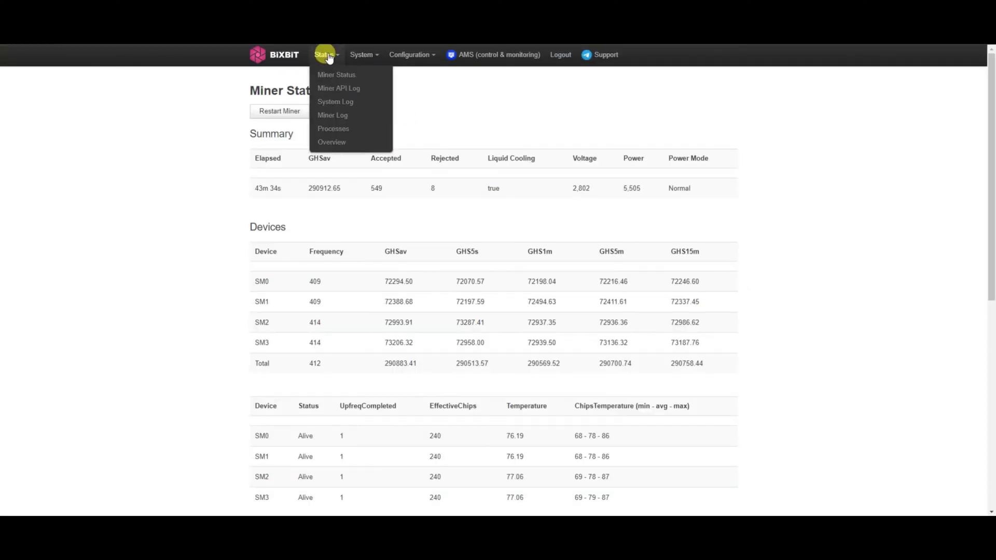
Verify Custom Version 1.5.0.19 in the overview, then bring up Miner Configuration's Overclock settings
{"action": "left_click", "coordinate": [328, 144]}
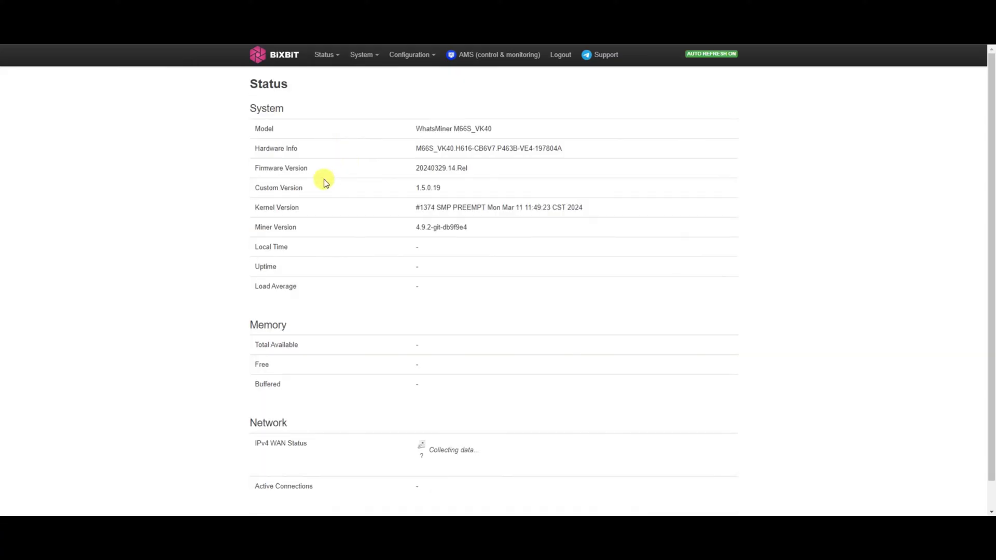
{"action": "left_click_drag", "start_coordinate": [254, 188], "coordinate": [454, 195]}
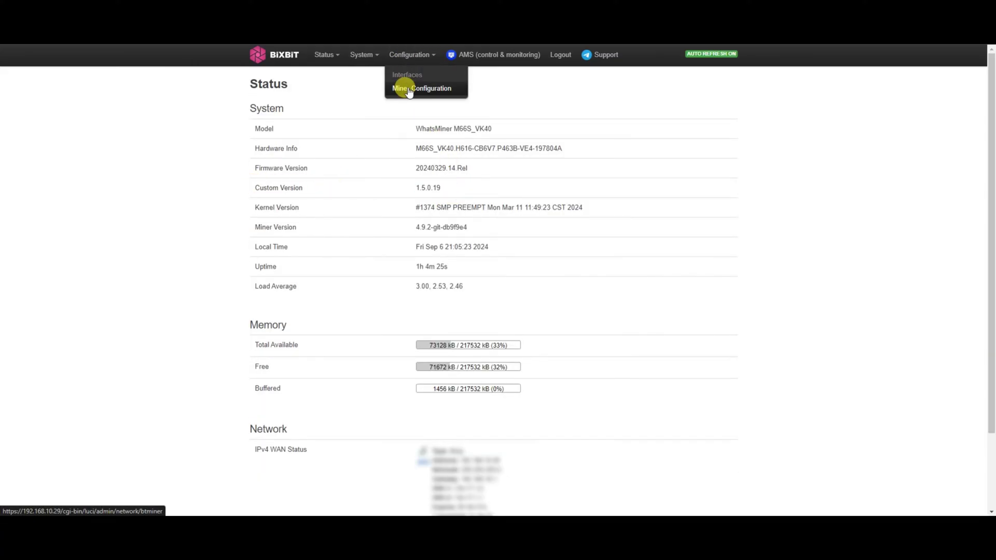
{"action": "left_click", "coordinate": [408, 91]}
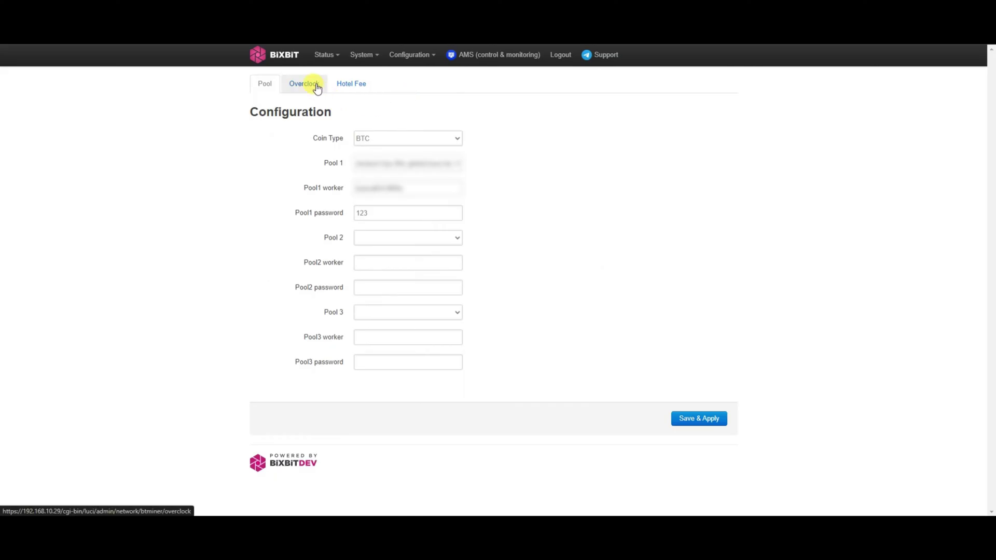
{"action": "left_click", "coordinate": [304, 84]}
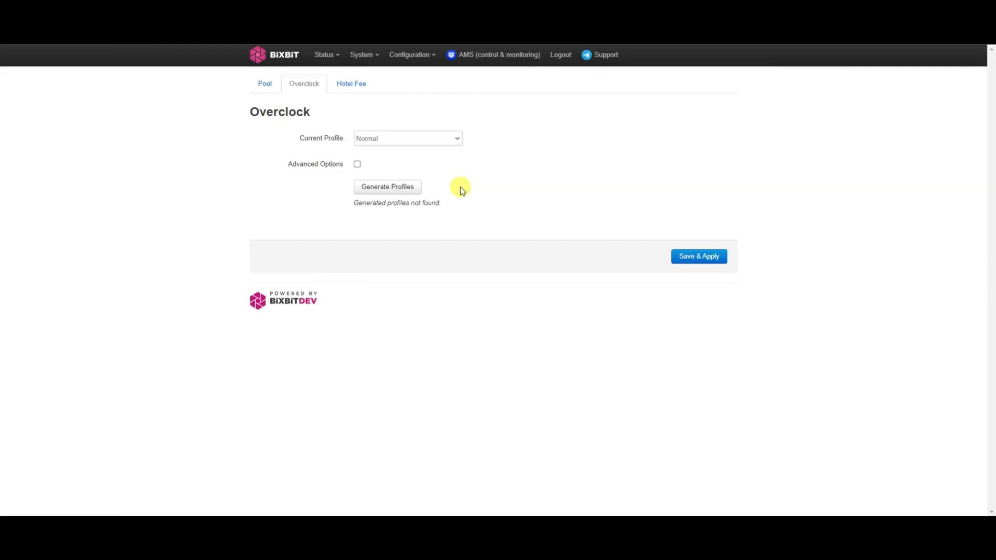
Keep the Normal profile and generate overclock profiles, accepting the mining restart warning
{"action": "left_click", "coordinate": [454, 139]}
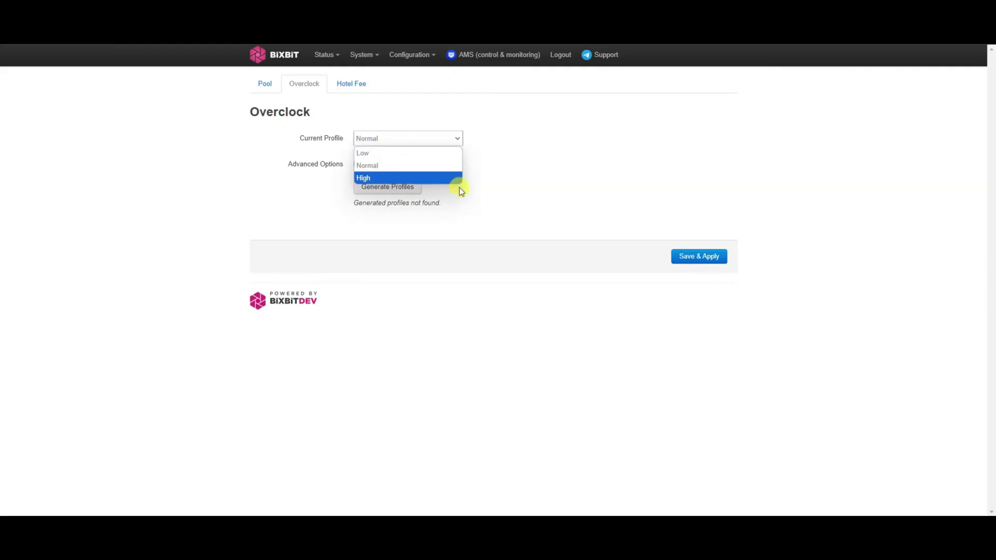
{"action": "left_click", "coordinate": [482, 192]}
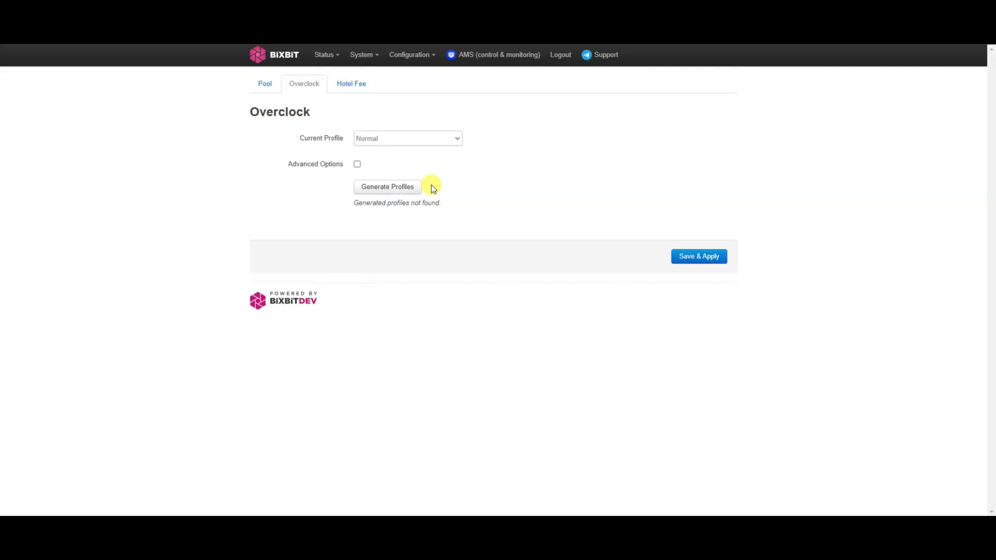
{"action": "left_click", "coordinate": [378, 190]}
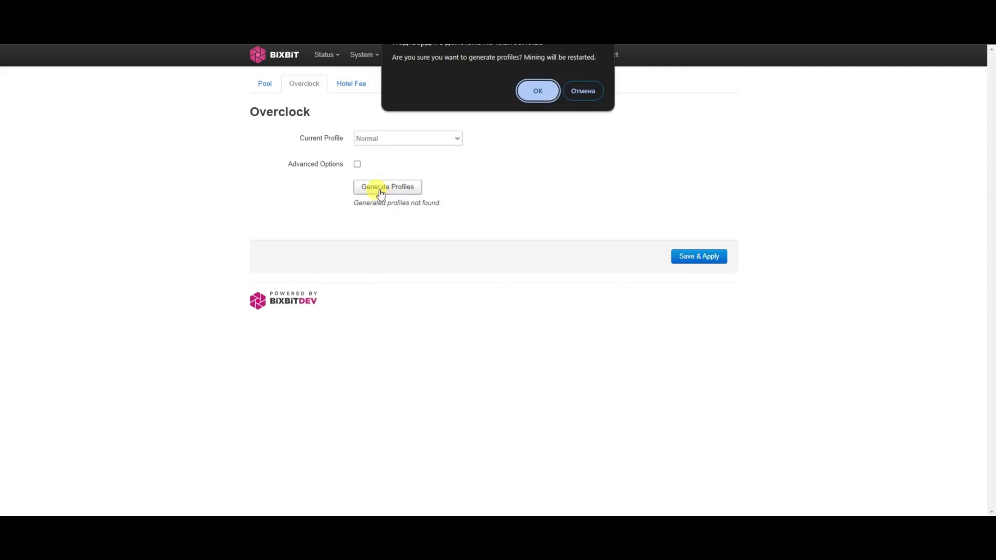
{"action": "left_click", "coordinate": [539, 90]}
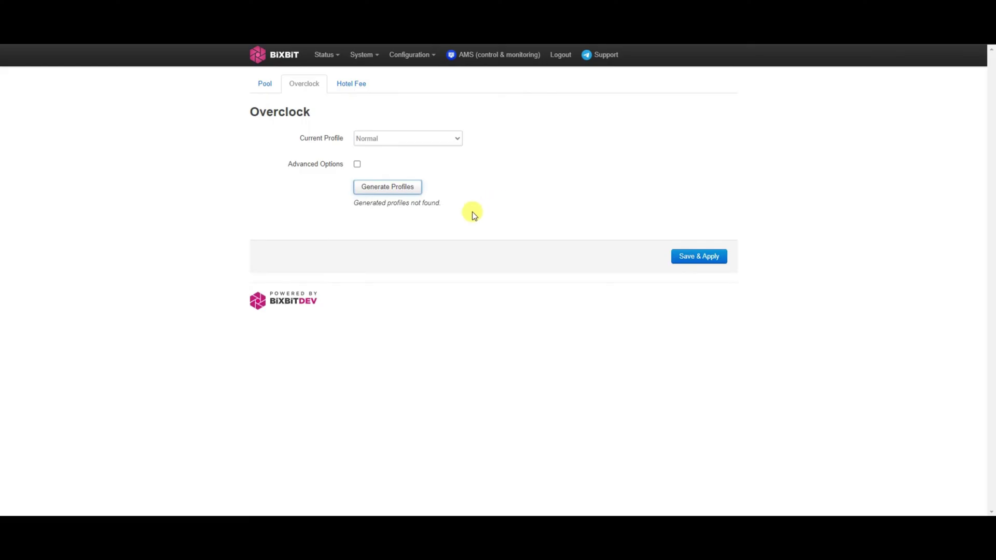
Select and apply the 398 TH/s – 8877 W predicted profile, confirming the miner restart
{"action": "left_click_drag", "start_coordinate": [354, 205], "coordinate": [449, 204]}
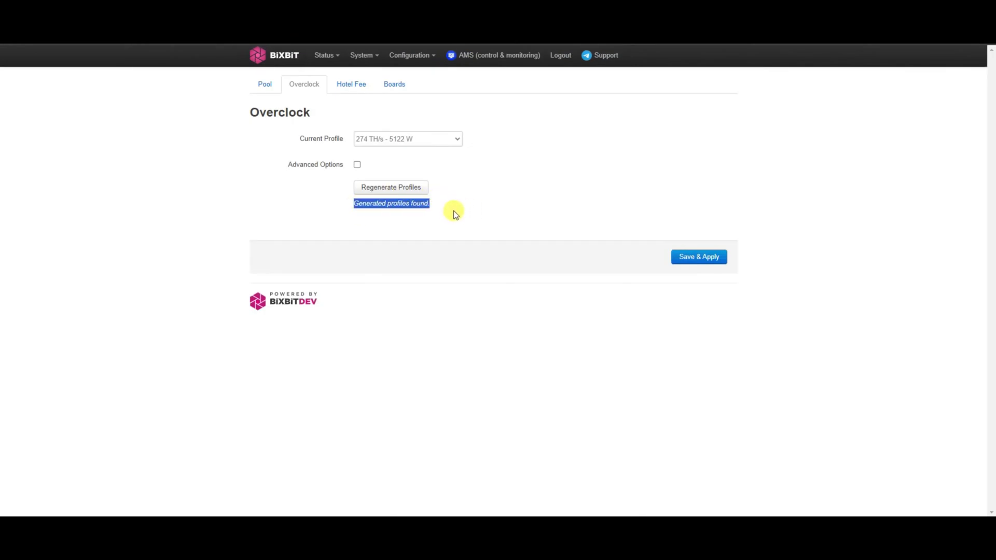
{"action": "left_click", "coordinate": [458, 217]}
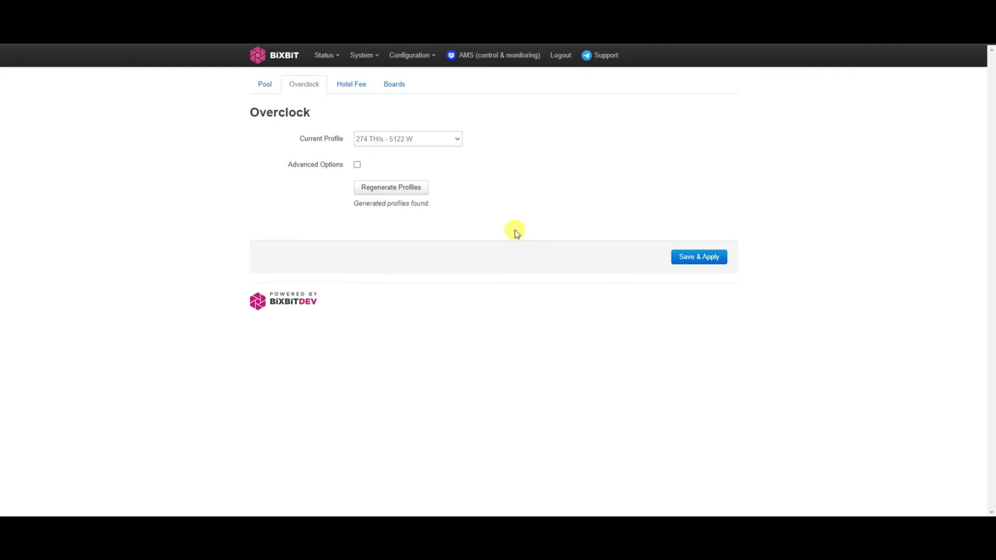
{"action": "left_click", "coordinate": [439, 138]}
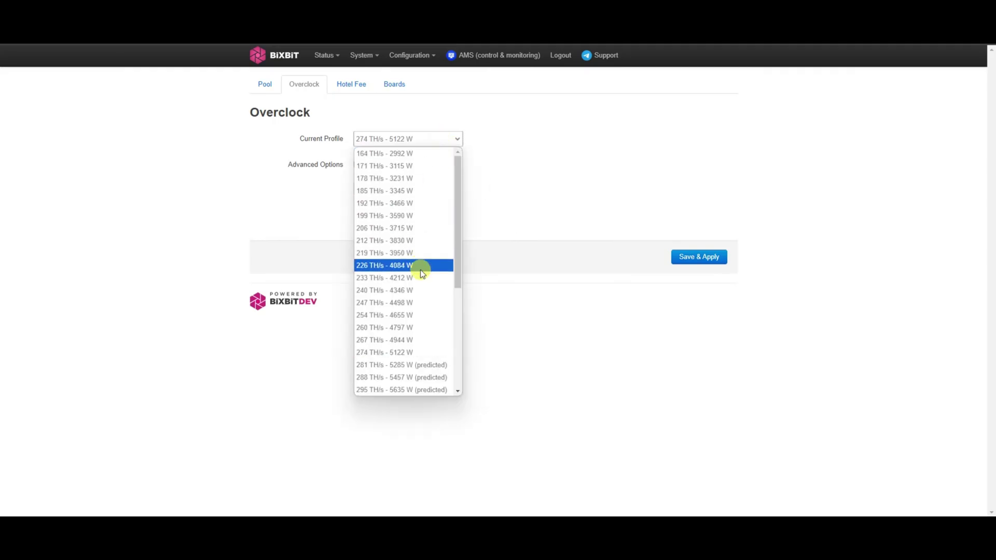
{"action": "scroll", "coordinate": [411, 283], "scroll_direction": "down", "scroll_amount": 3}
{"action": "scroll", "coordinate": [401, 327], "scroll_direction": "down", "scroll_amount": 2}
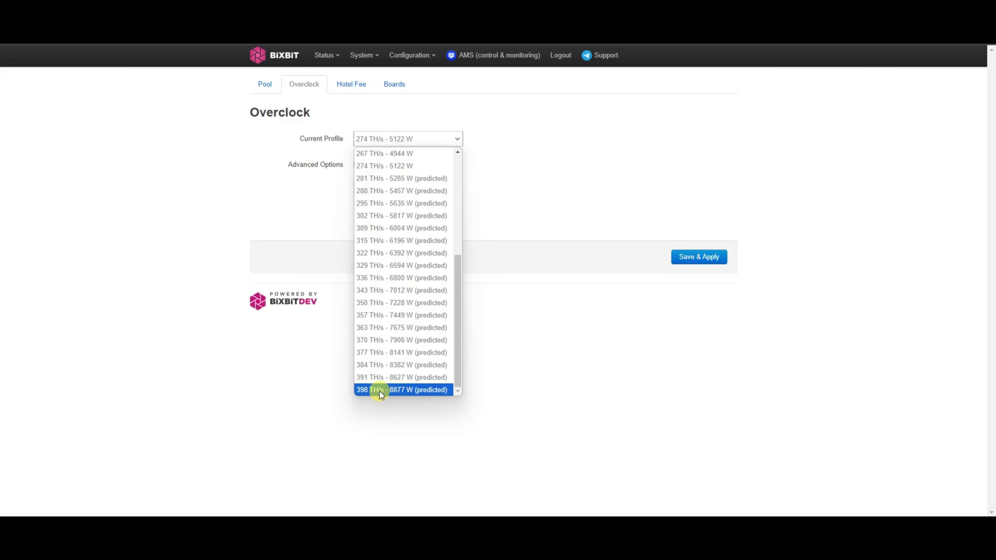
{"action": "left_click", "coordinate": [396, 392]}
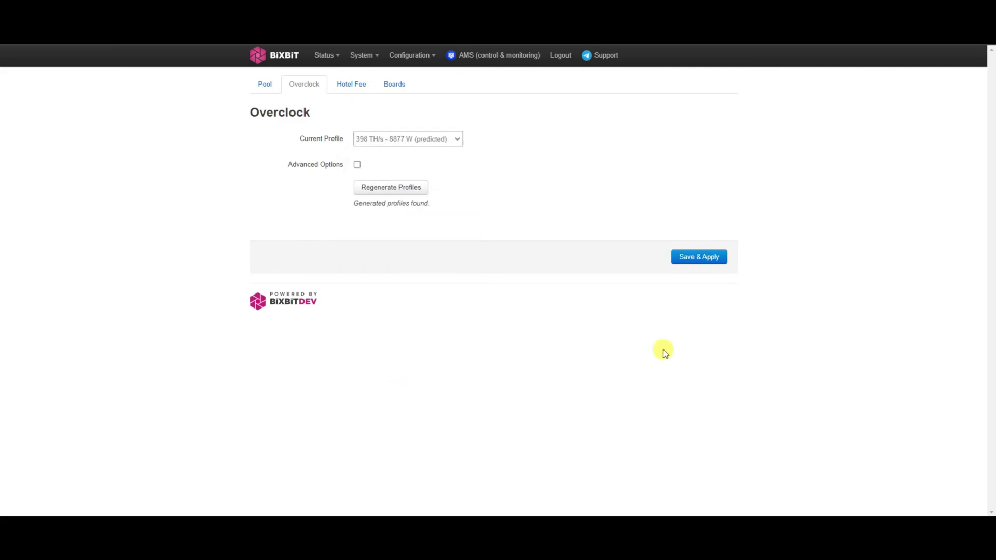
{"action": "left_click", "coordinate": [695, 261]}
{"action": "left_click", "coordinate": [538, 84]}
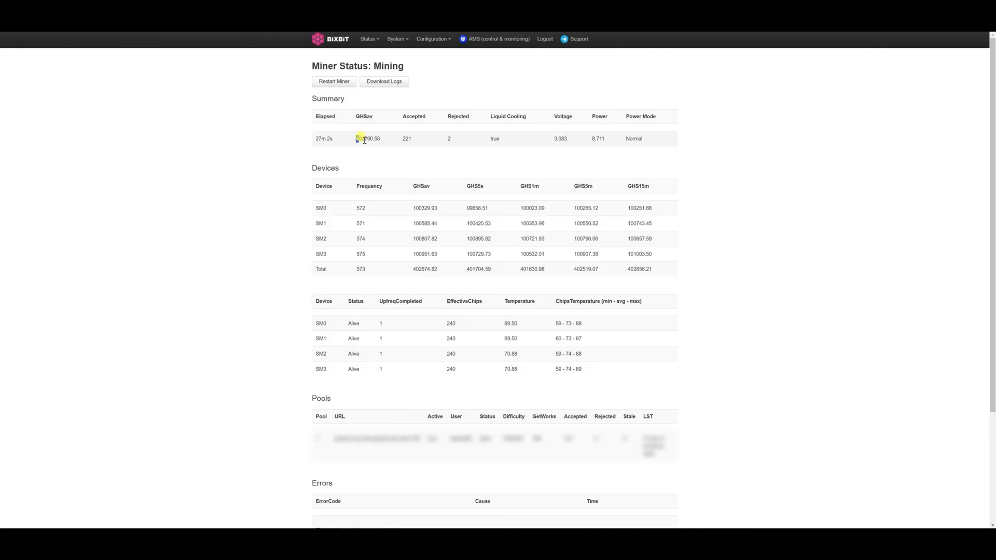
Highlight the Summary readings: 402790.58 GH/s average hashrate and 8,711 W power
{"action": "left_click_drag", "start_coordinate": [355, 138], "coordinate": [381, 140]}
{"action": "left_click_drag", "start_coordinate": [605, 138], "coordinate": [590, 139]}
{"action": "left_click", "coordinate": [613, 165]}
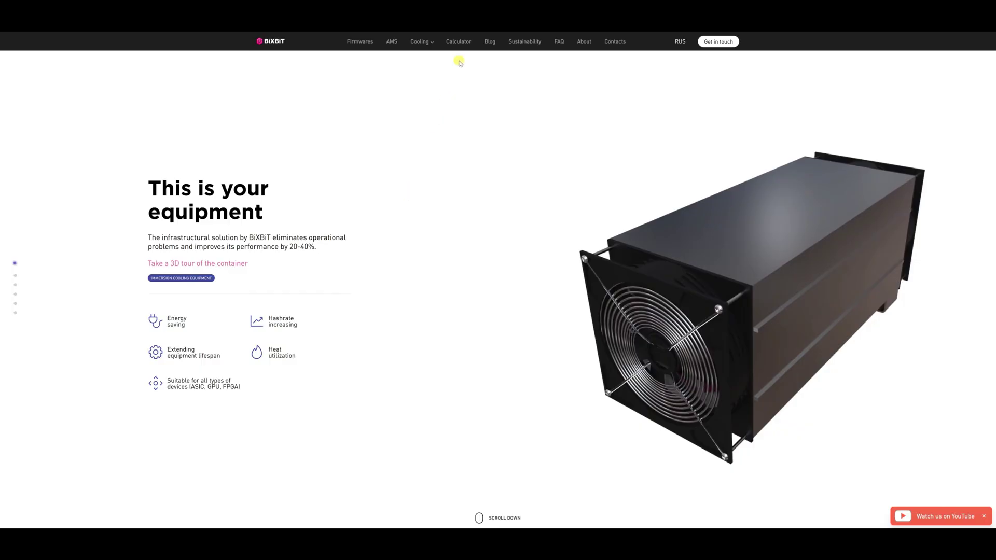
Enter 402.8 TH/s SHA-256 hashrate, 8711 W power and 0.04 USD/kWh in the Calculator
{"action": "left_click", "coordinate": [459, 44]}
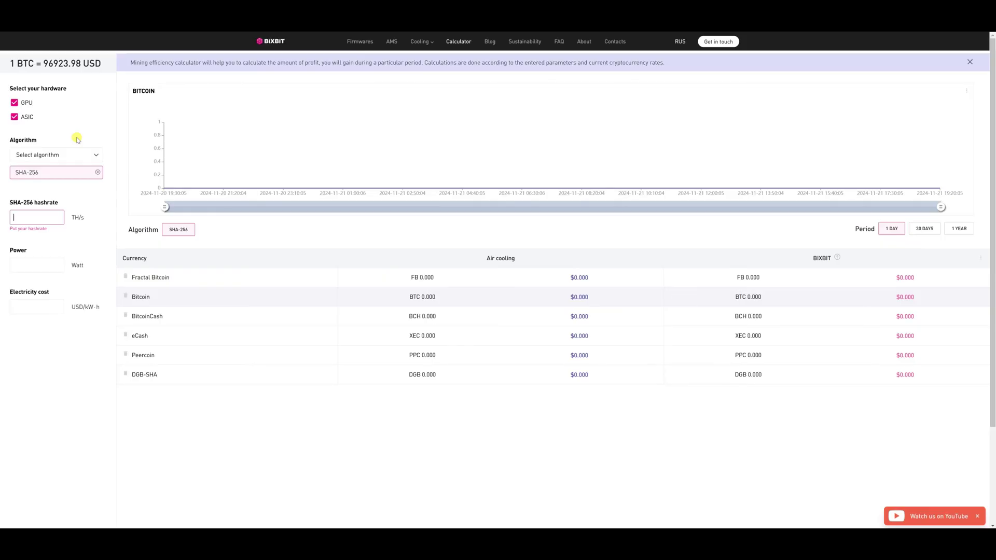
{"action": "left_click", "coordinate": [25, 214]}
{"action": "type", "text": "402.8"}
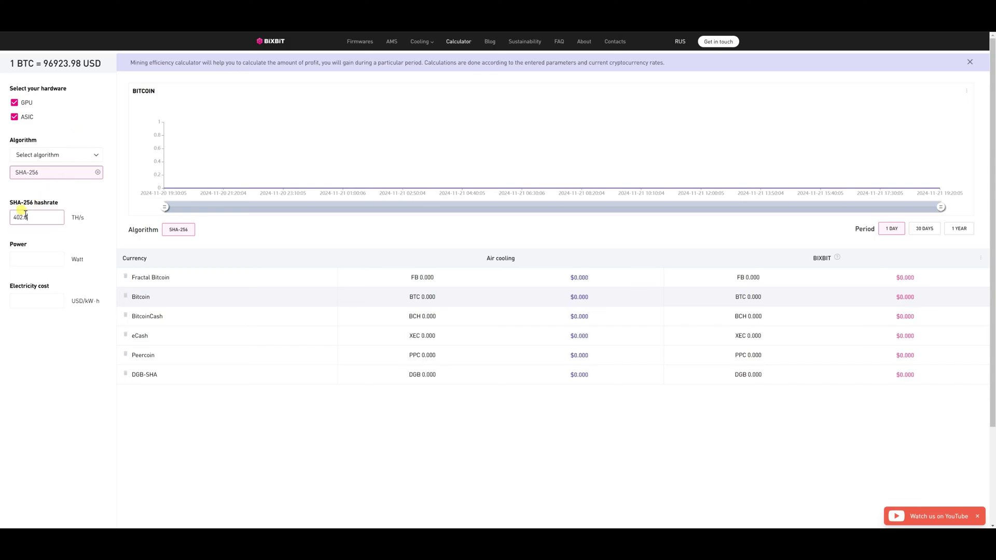
{"action": "left_click", "coordinate": [25, 260]}
{"action": "type", "text": "87114"}
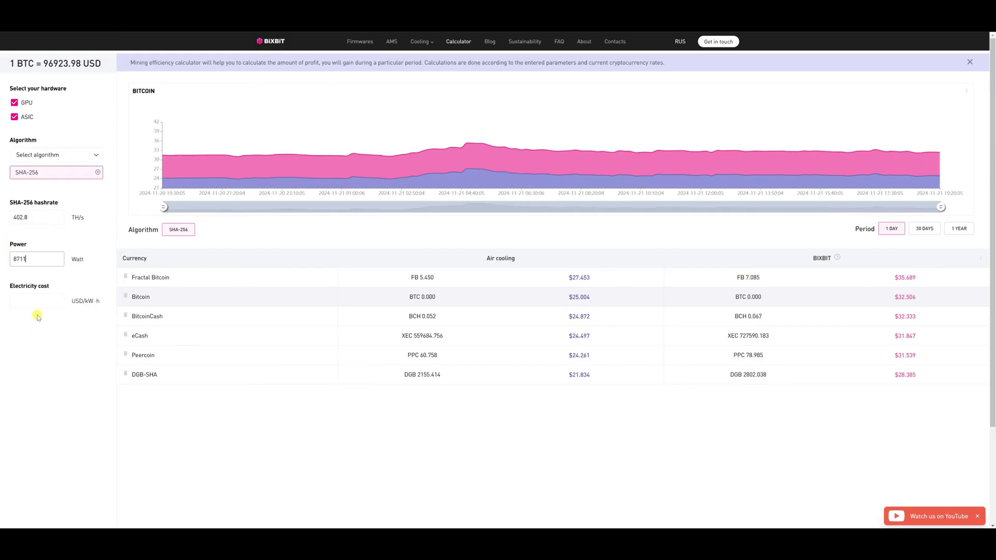
{"action": "left_click", "coordinate": [41, 301]}
{"action": "type", "text": "0.04"}
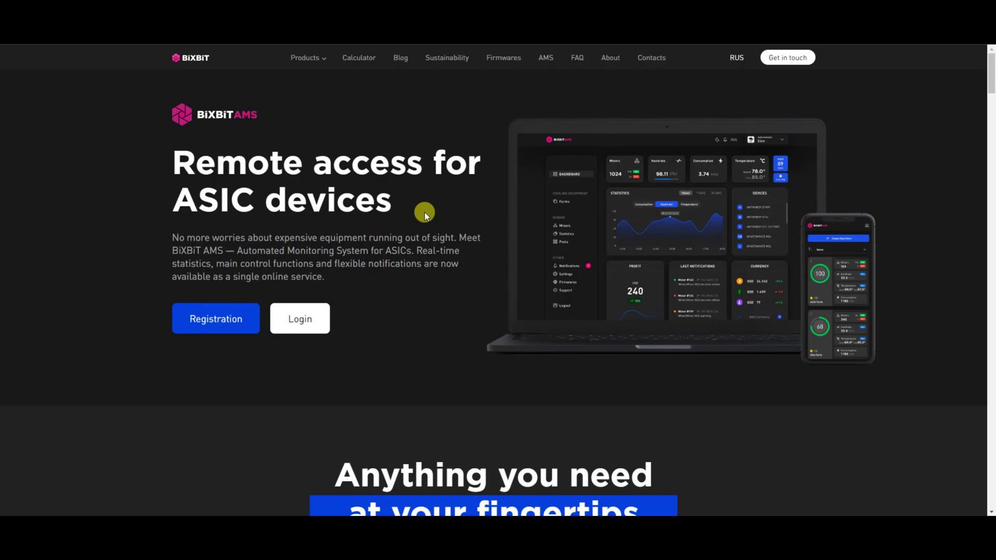
{"action": "scroll", "coordinate": [446, 226], "scroll_direction": "down", "scroll_amount": 3}
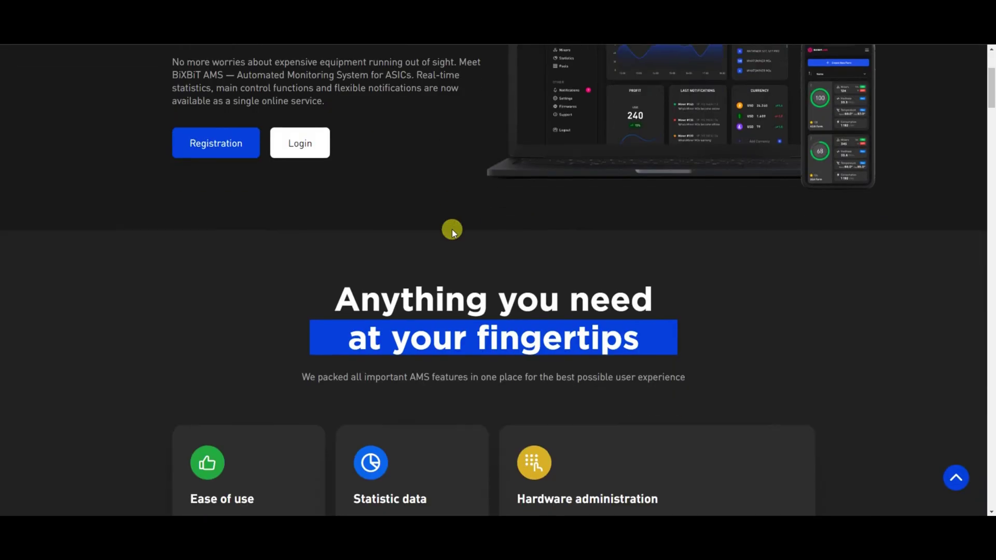
{"action": "scroll", "coordinate": [453, 230], "scroll_direction": "down", "scroll_amount": 3}
{"action": "scroll", "coordinate": [453, 230], "scroll_direction": "down", "scroll_amount": 3}
{"action": "scroll", "coordinate": [453, 229], "scroll_direction": "down", "scroll_amount": 4}
{"action": "scroll", "coordinate": [453, 230], "scroll_direction": "down", "scroll_amount": 2}
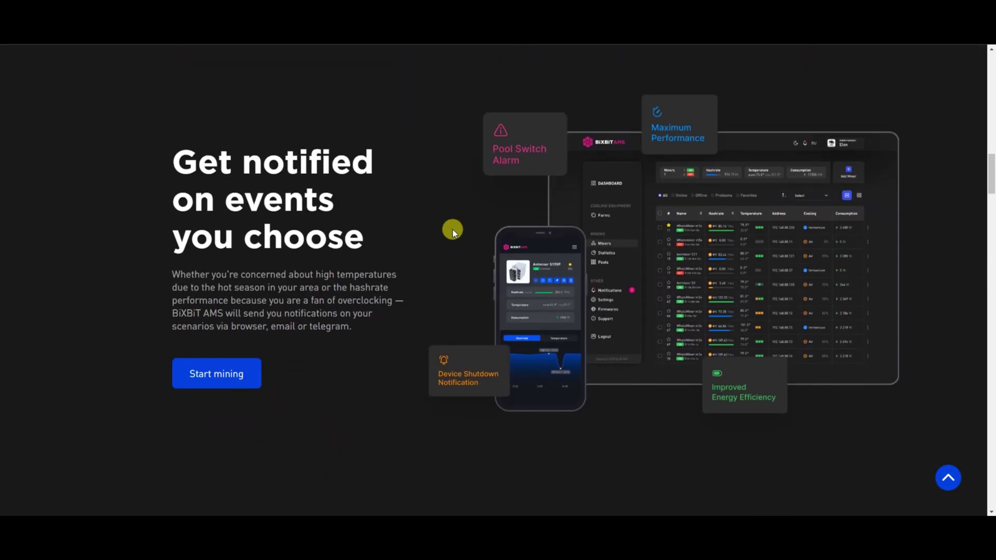
{"action": "scroll", "coordinate": [453, 230], "scroll_direction": "up", "scroll_amount": 4}
{"action": "scroll", "coordinate": [453, 229], "scroll_direction": "up", "scroll_amount": 4}
{"action": "scroll", "coordinate": [453, 229], "scroll_direction": "up", "scroll_amount": 4}
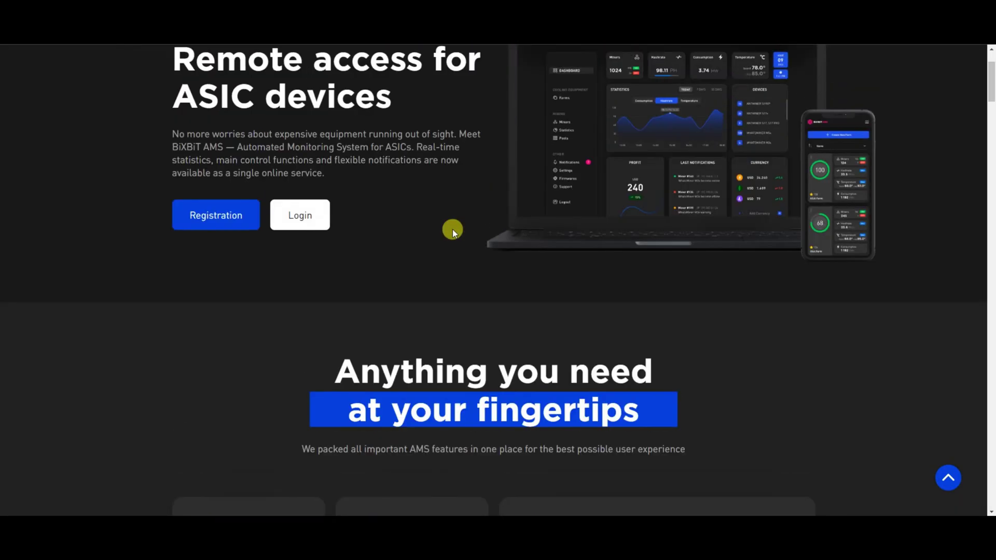
{"action": "scroll", "coordinate": [452, 229], "scroll_direction": "up", "scroll_amount": 2}
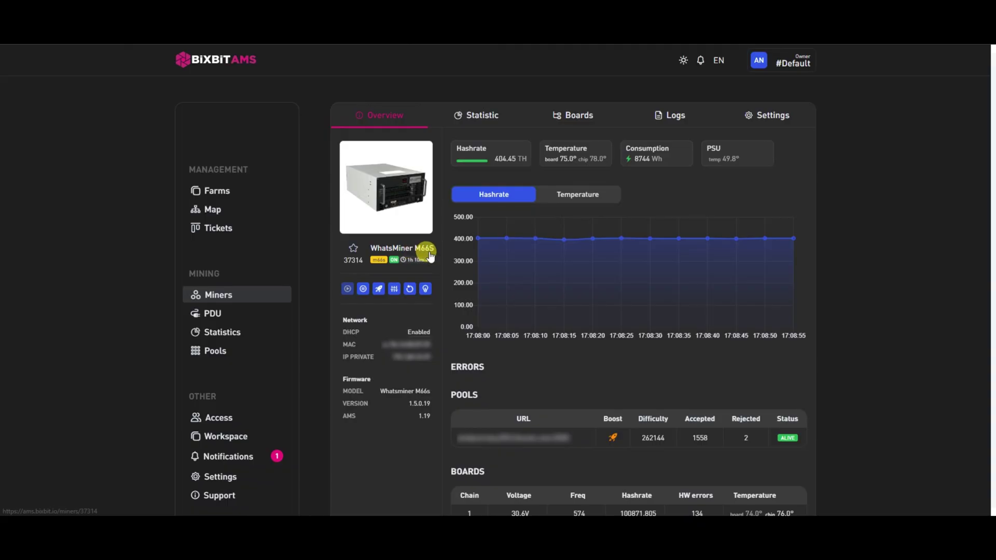
{"action": "left_click", "coordinate": [468, 117]}
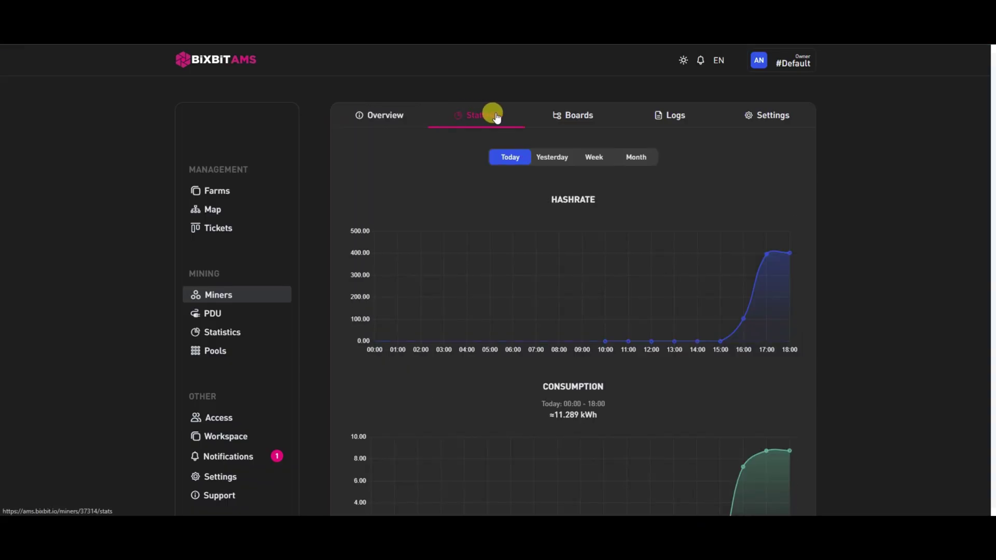
{"action": "left_click", "coordinate": [569, 116]}
{"action": "left_click", "coordinate": [758, 154]}
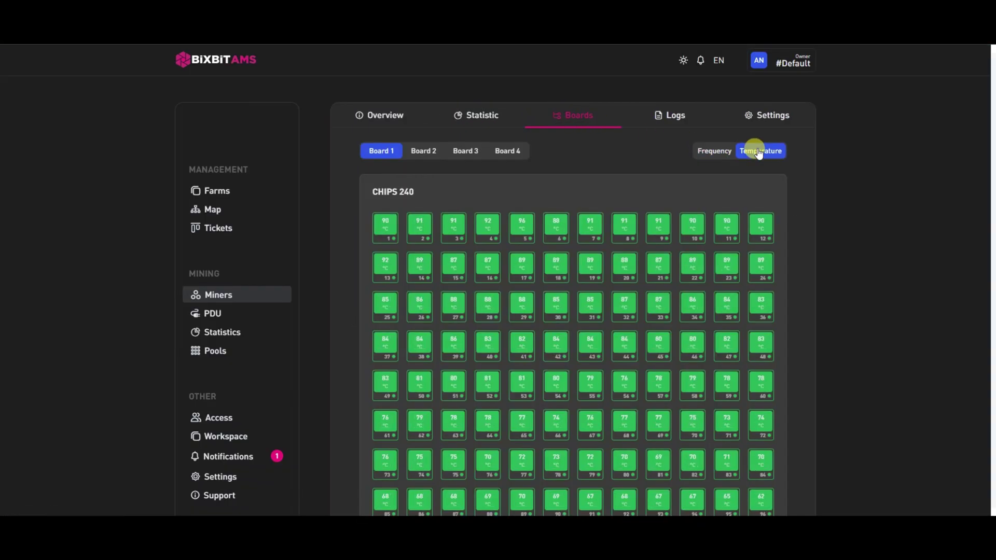
{"action": "left_click", "coordinate": [721, 154]}
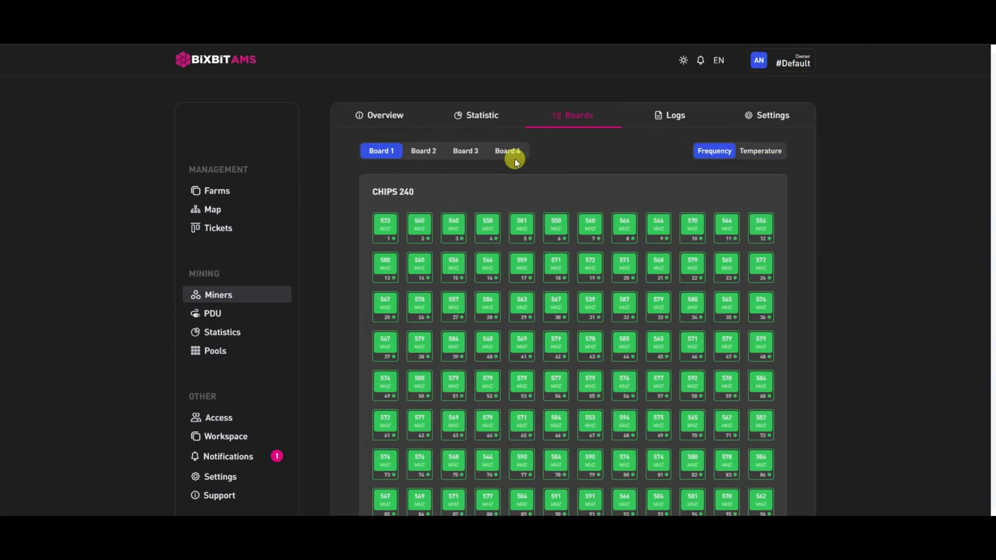